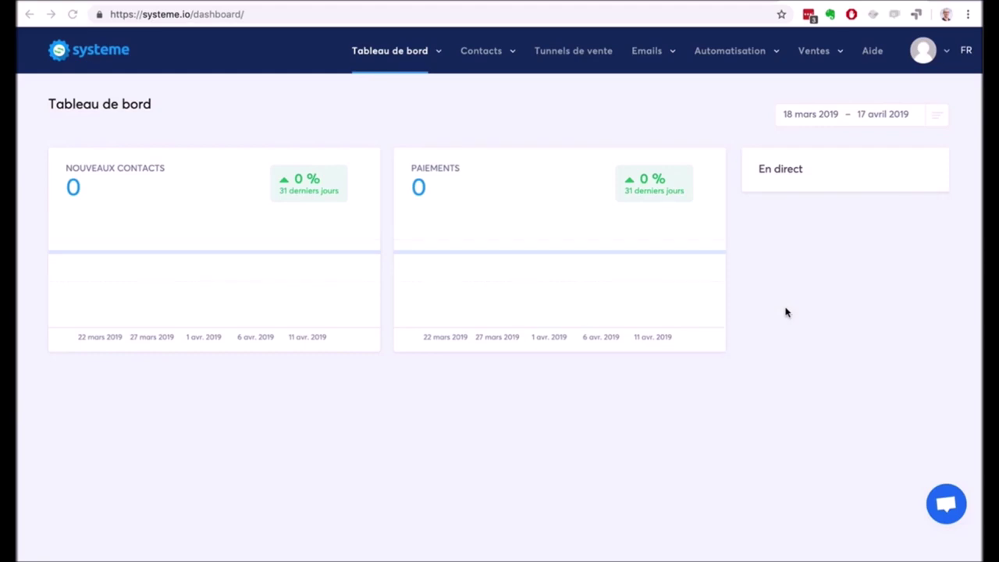
# Open the Systeme.io help centre and search it for "comment créer un form"
pyautogui.click(713, 12)
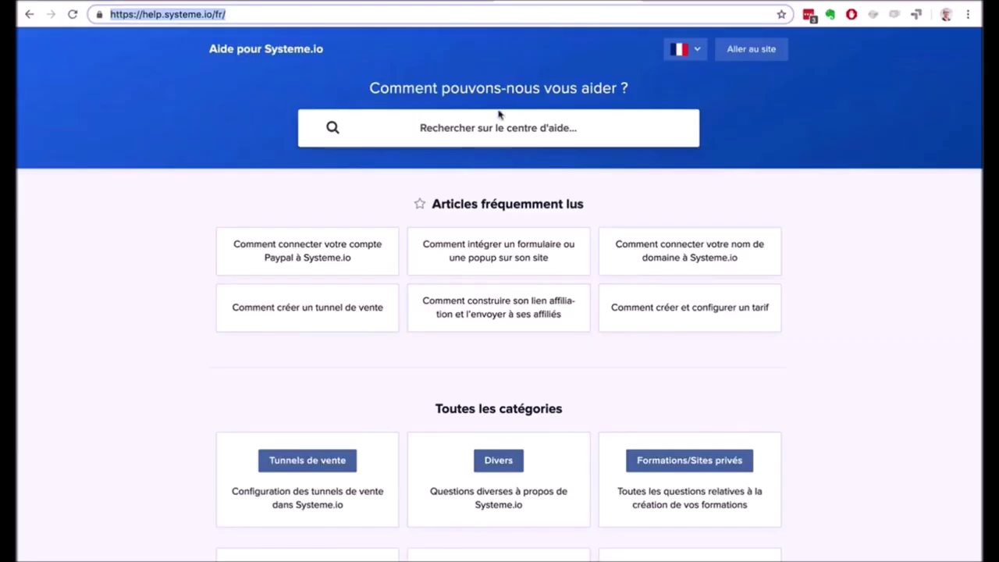
pyautogui.click(483, 126)
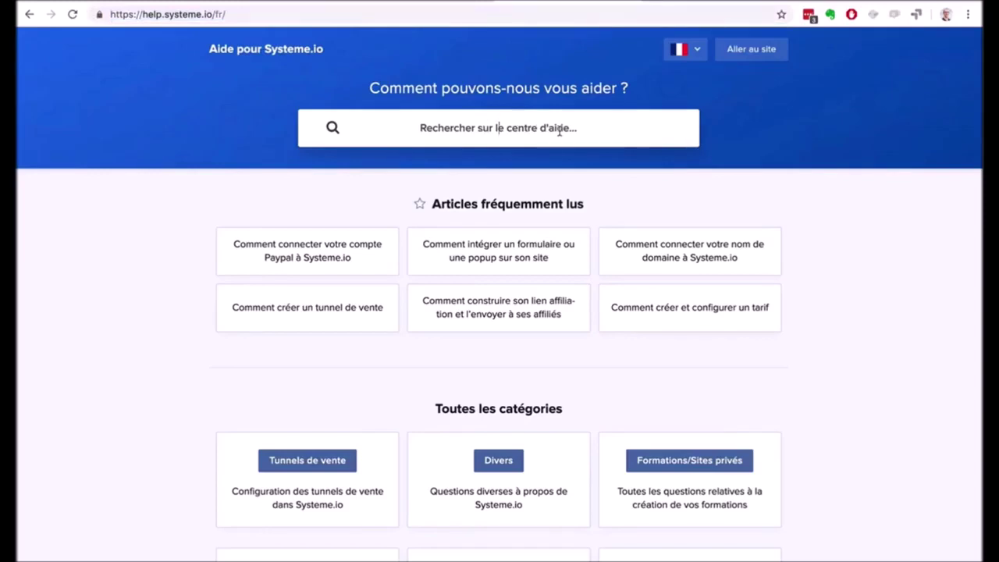
pyautogui.write('comment')
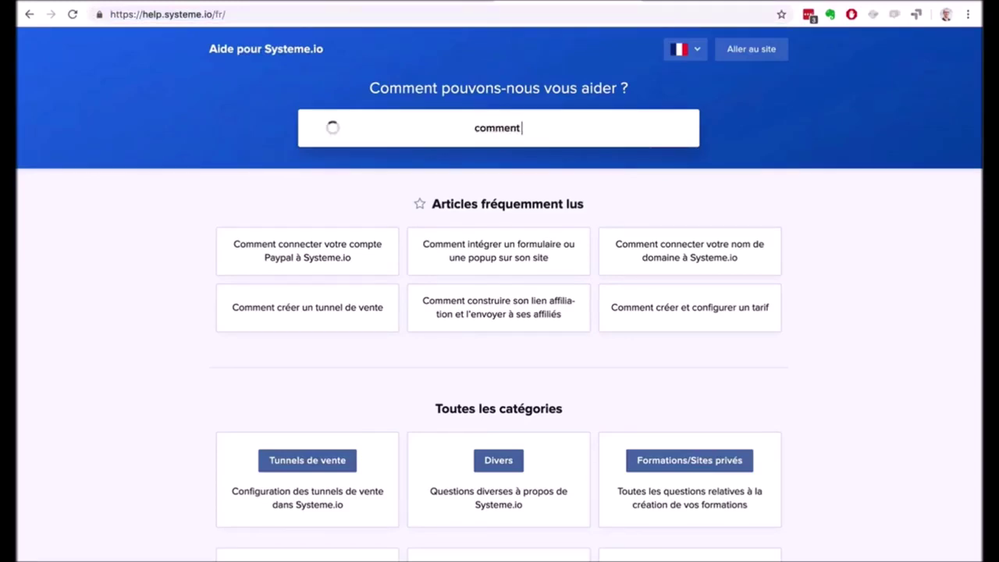
pyautogui.write(' créer un for')
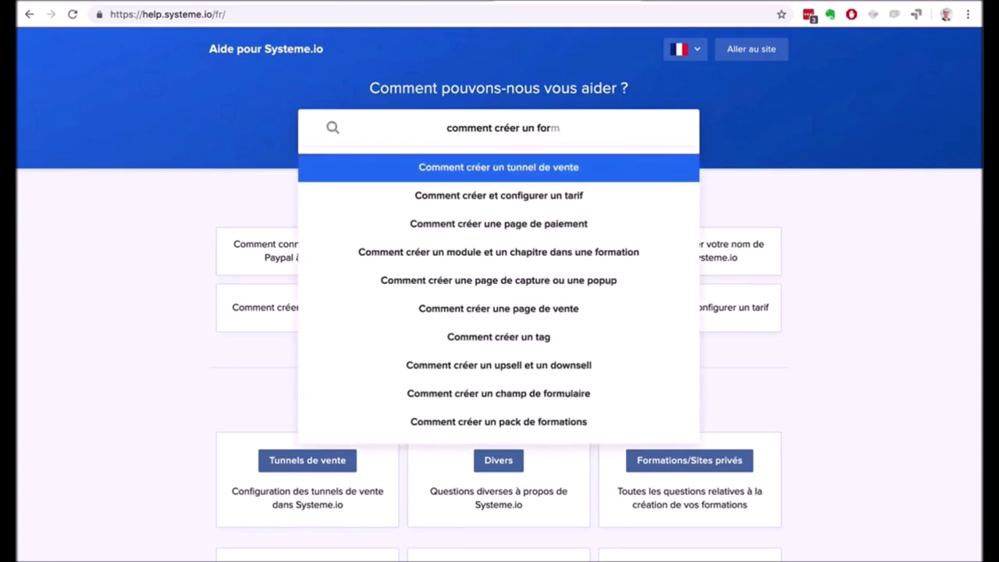
# Open the suggested help article "Comment créer une page de capture ou une popup" and look through it
pyautogui.click(545, 290)
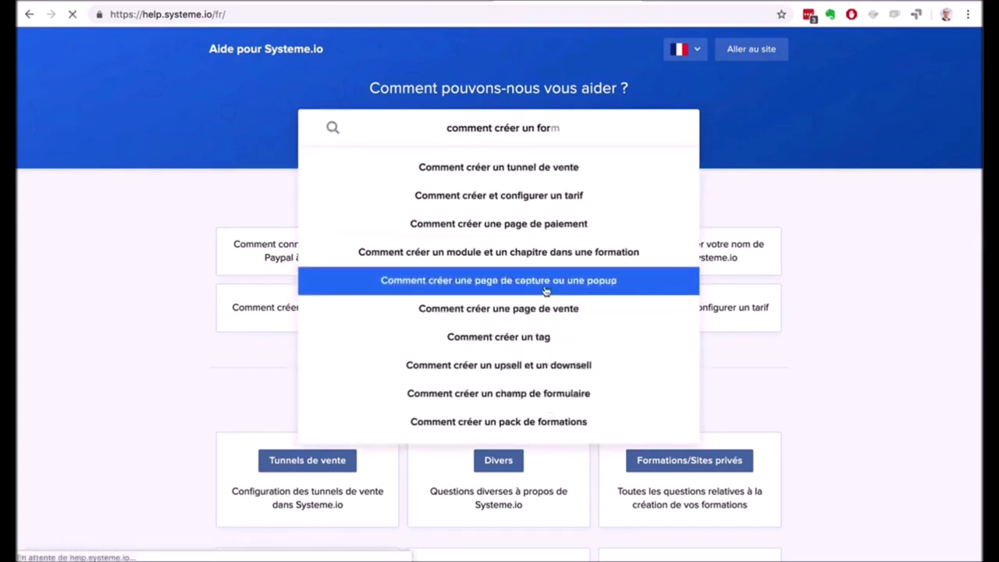
pyautogui.scroll(-4, 840, 286)
pyautogui.scroll(3, 840, 285)
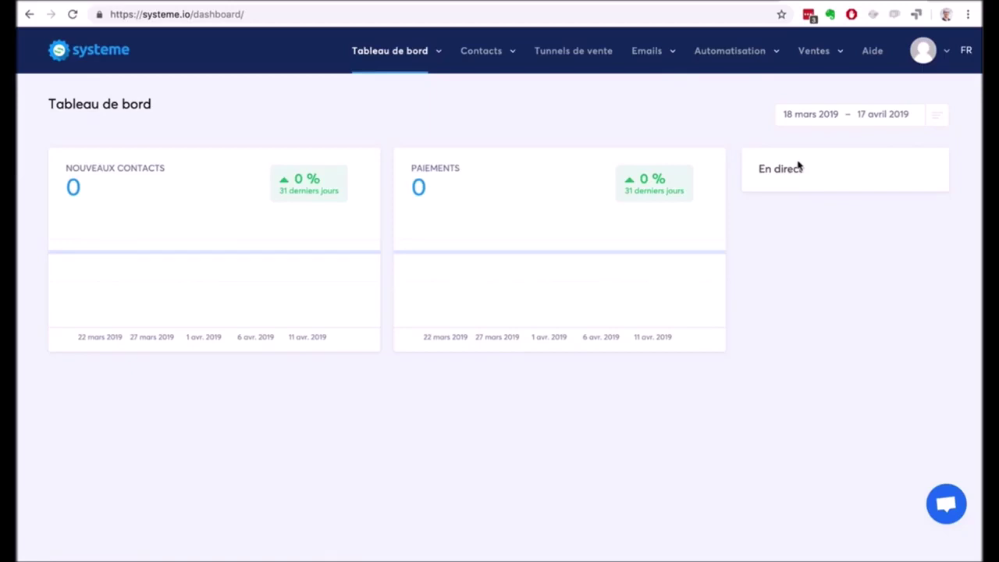
# Open the affiliate dashboard and highlight the words "40% de commissions à vie !" above the promotion link
pyautogui.moveTo(436, 59)
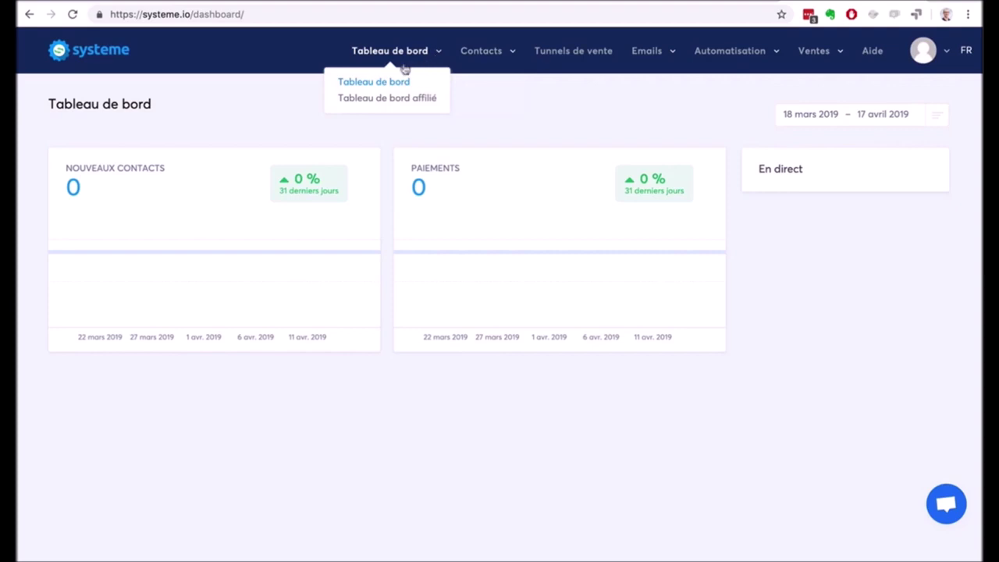
pyautogui.click(378, 100)
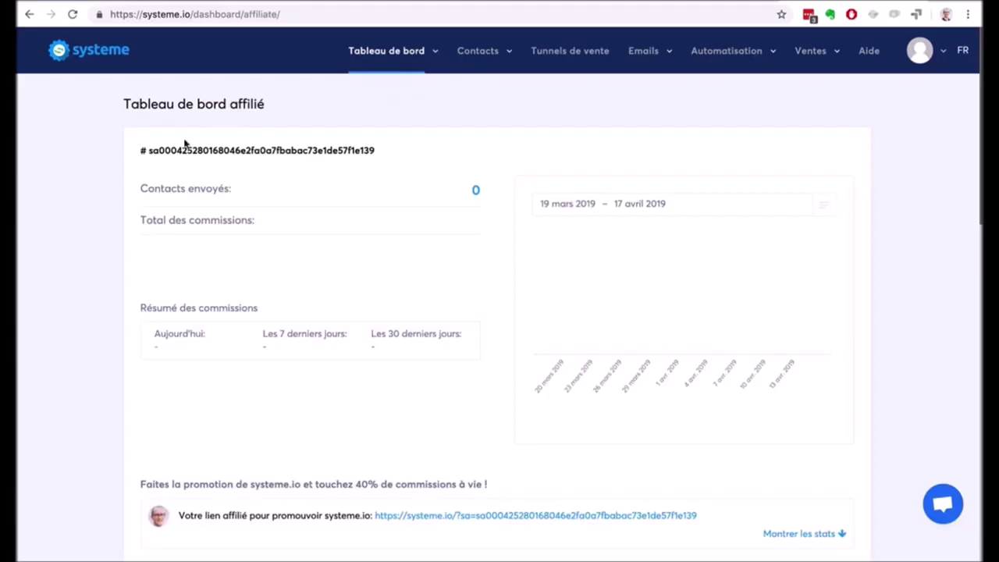
pyautogui.scroll(-3, 87, 260)
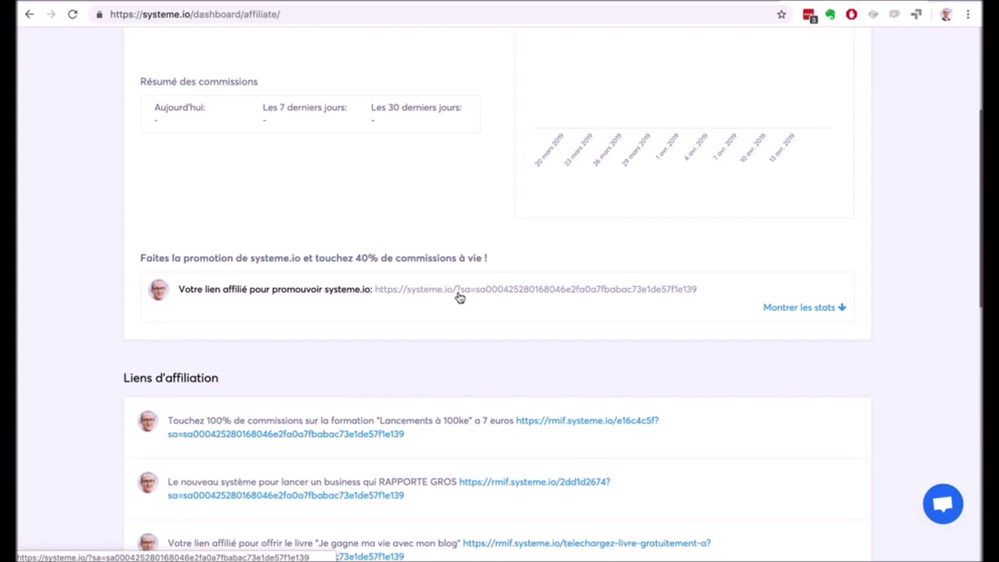
pyautogui.moveTo(353, 257); pyautogui.dragTo(490, 259)
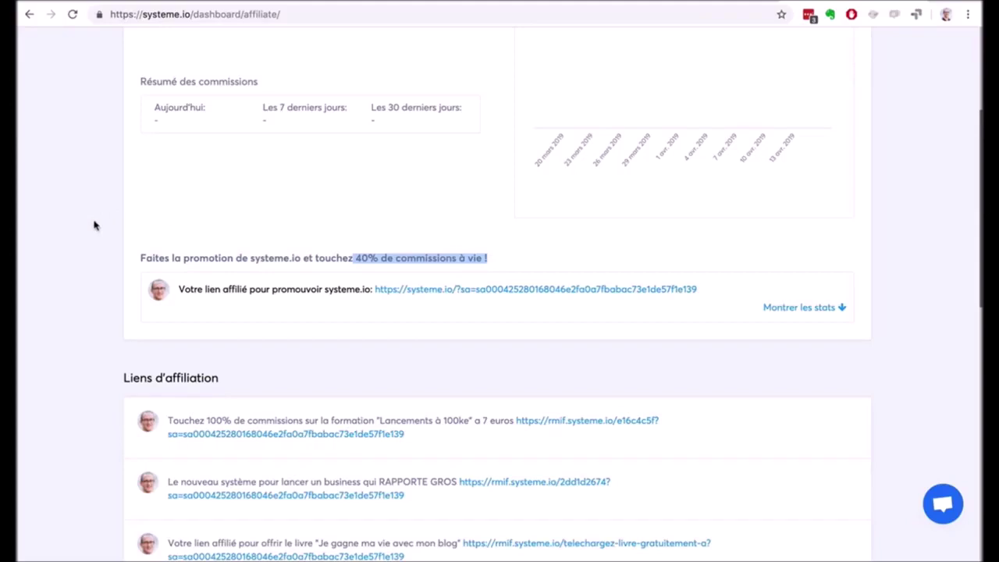
# Review the commission summary and the list of affiliate links, and return to the main dashboard
pyautogui.scroll(3, 94, 225)
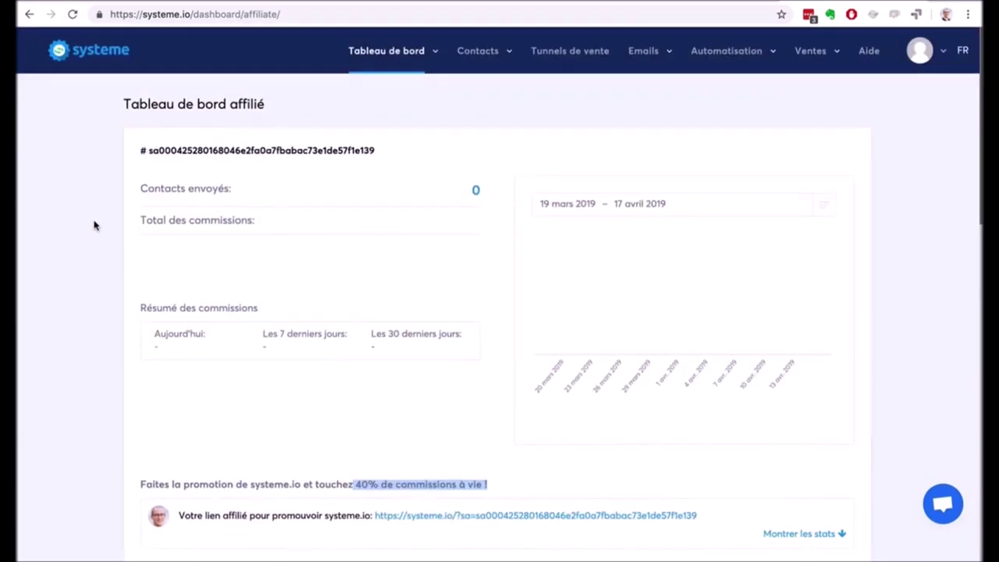
pyautogui.scroll(-5, 107, 250)
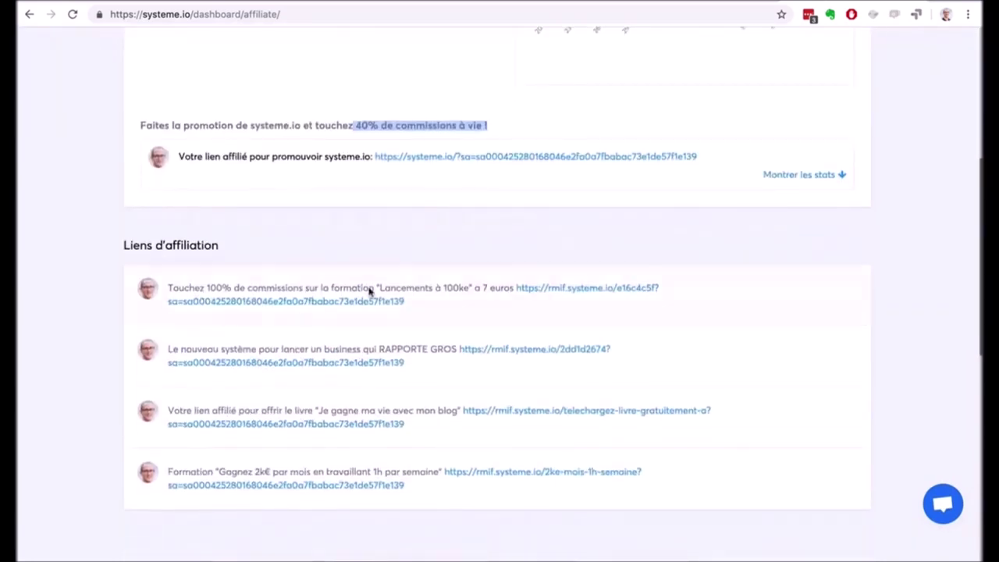
pyautogui.scroll(4, 92, 237)
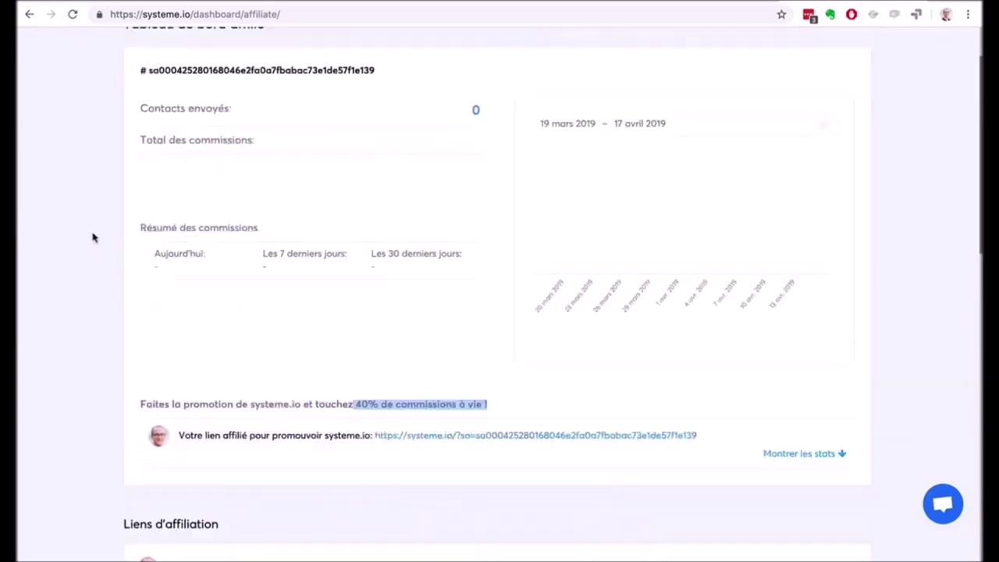
pyautogui.scroll(1, 93, 237)
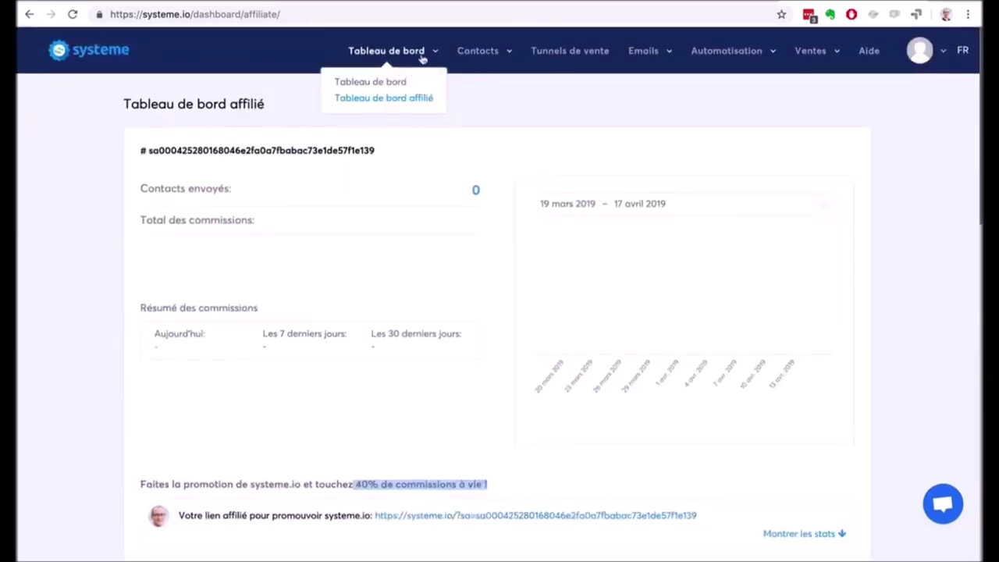
pyautogui.click(386, 83)
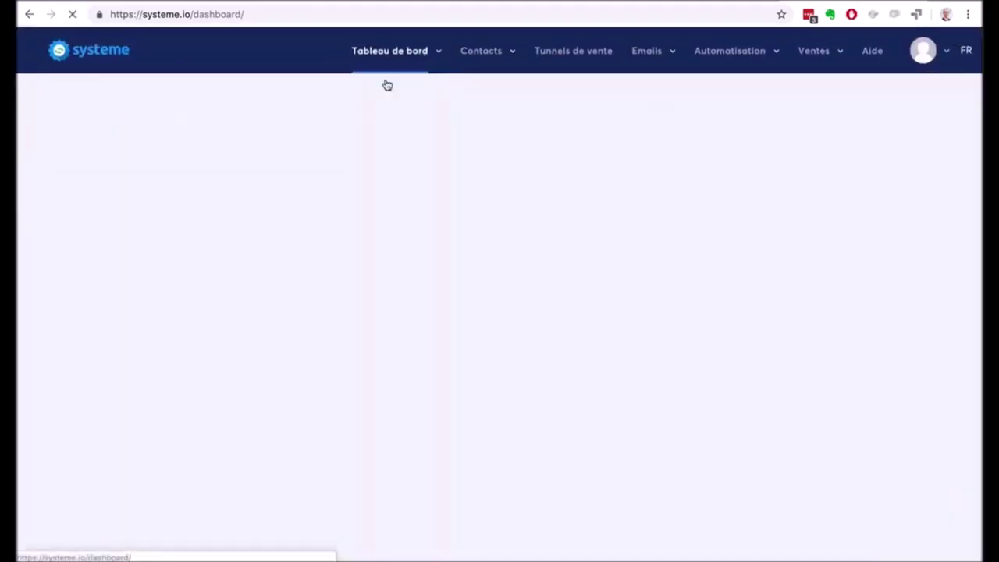
# Open the contact list and examine all the available contact filters, from Email to Etat du contact
pyautogui.moveTo(459, 62)
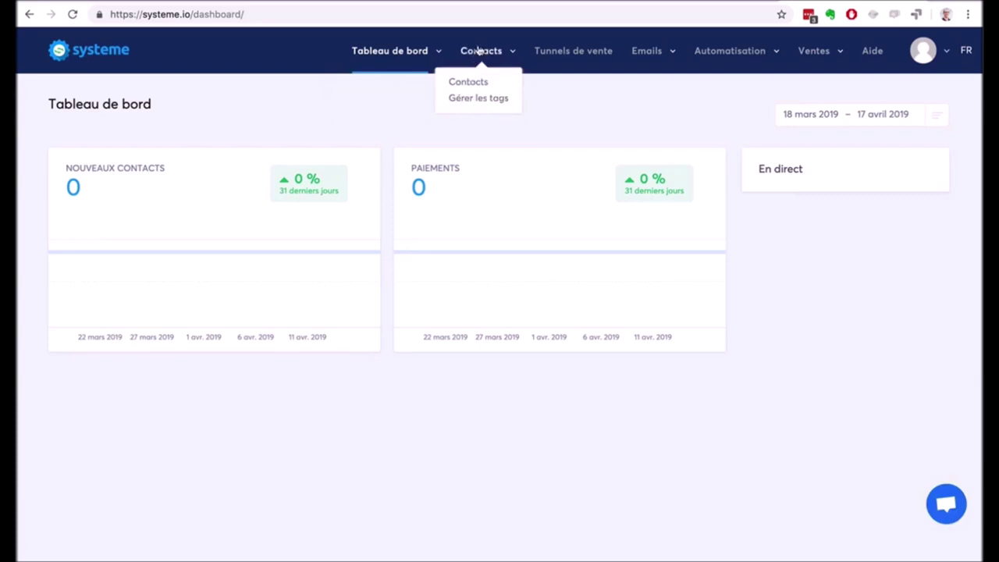
pyautogui.click(474, 82)
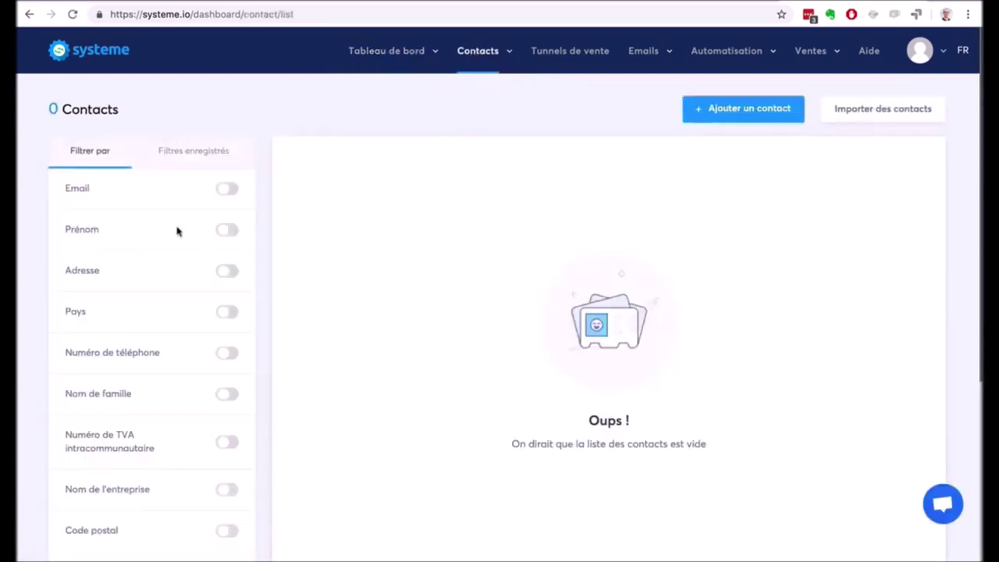
pyautogui.scroll(-4, 178, 230)
pyautogui.scroll(4, 178, 230)
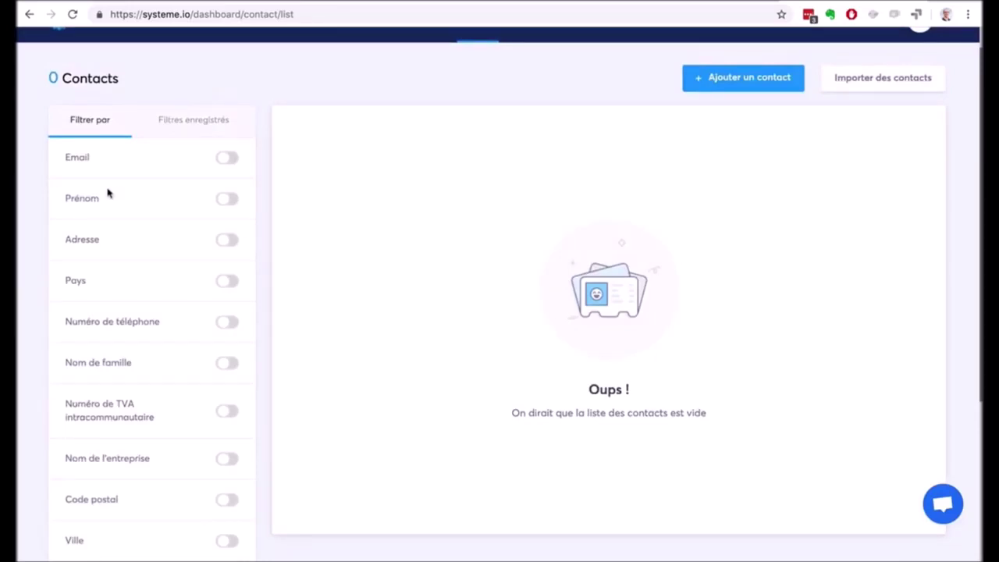
pyautogui.scroll(-3, 144, 321)
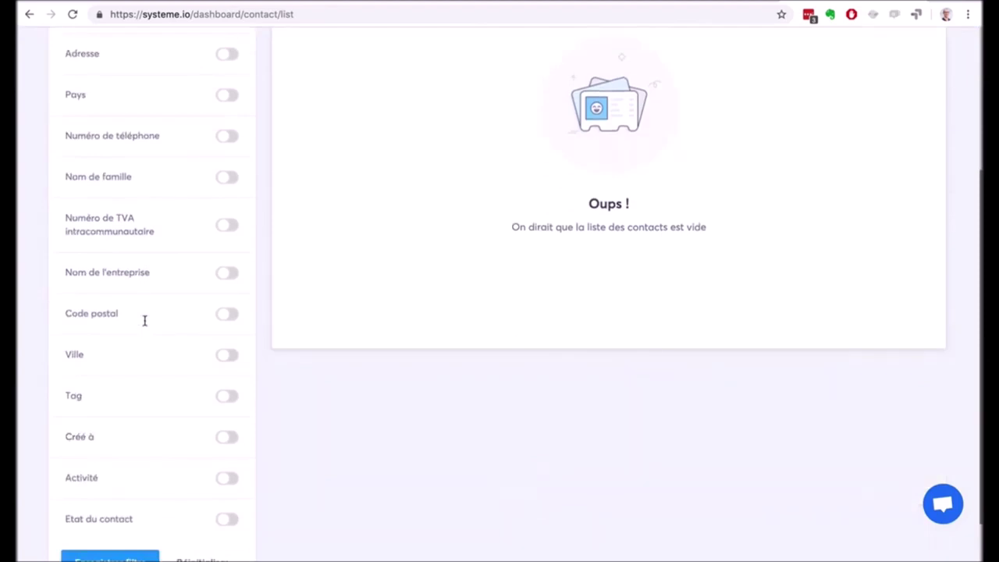
pyautogui.scroll(-1, 145, 323)
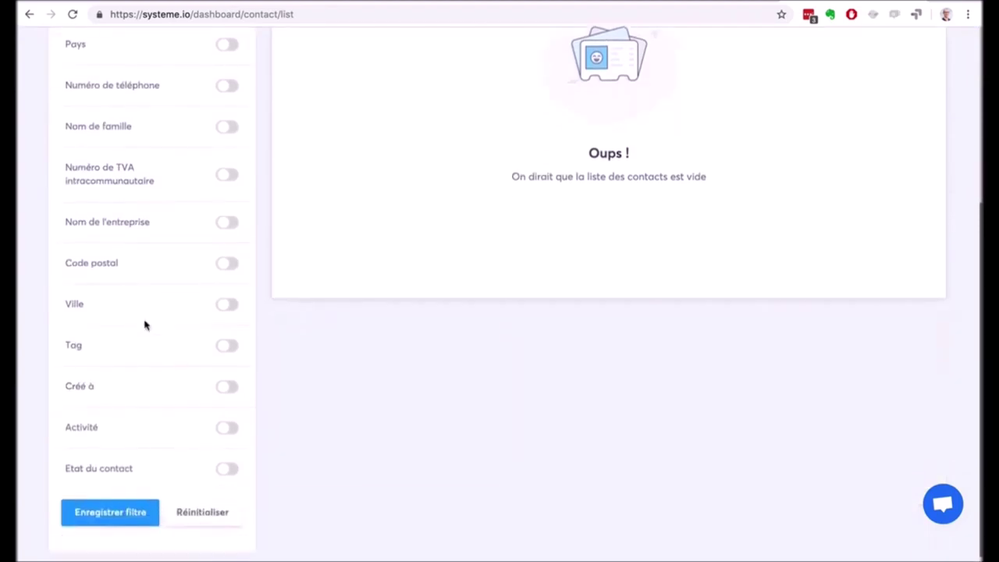
pyautogui.scroll(4, 140, 324)
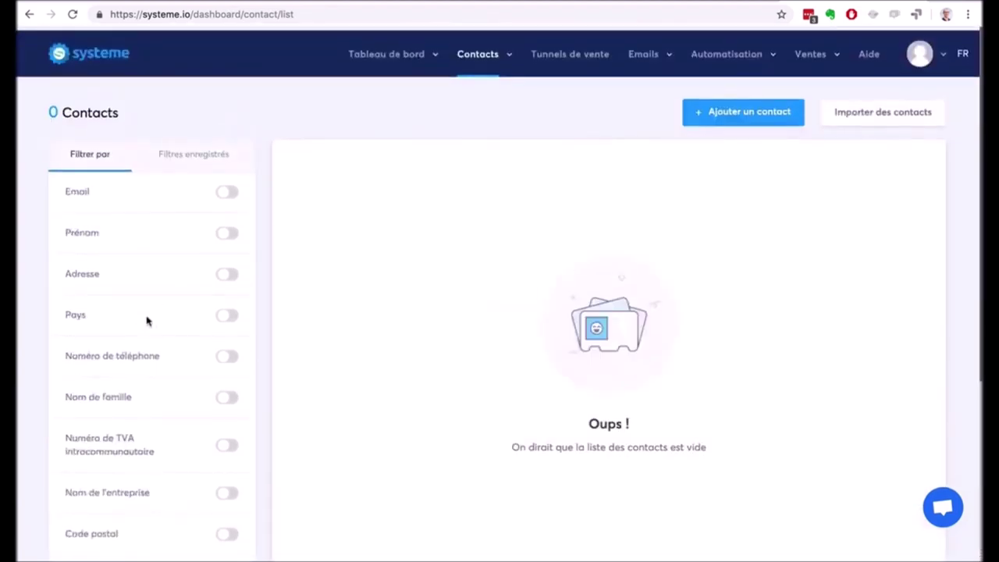
# View the contact tag management page and the list of sales funnels
pyautogui.click(476, 99)
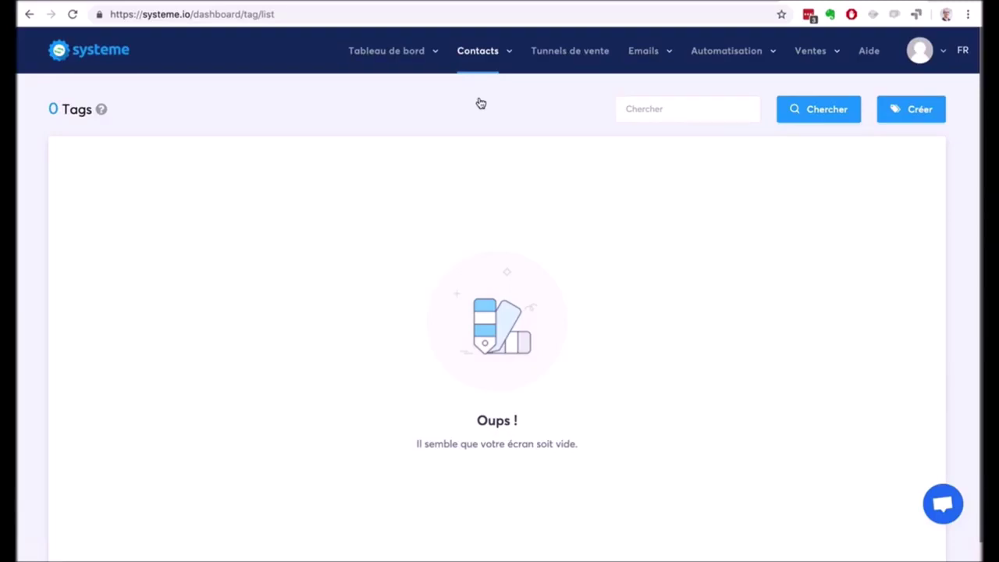
pyautogui.click(592, 53)
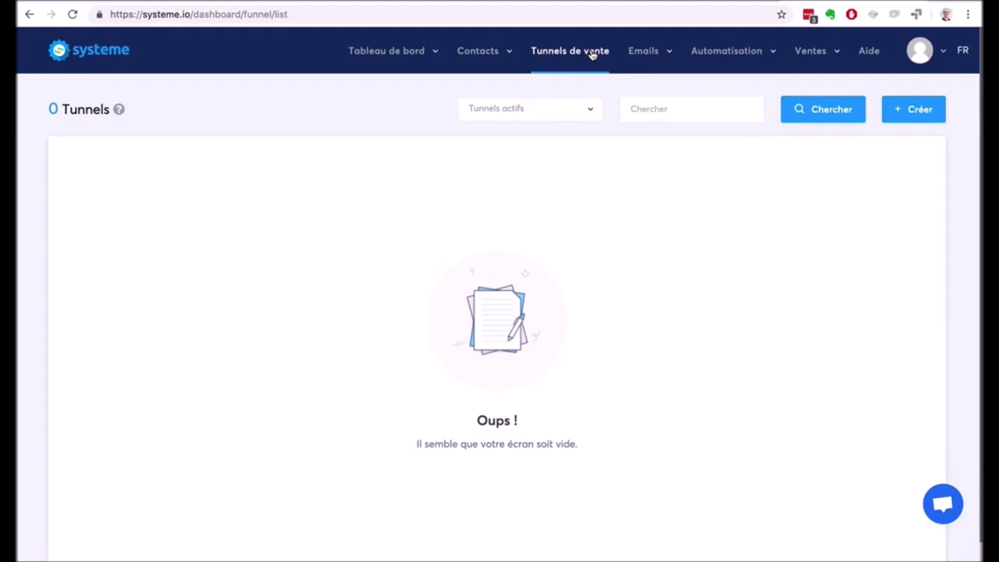
# Open the email statistics and examine the charts for sent, opened, spam and bounced emails
pyautogui.moveTo(643, 58)
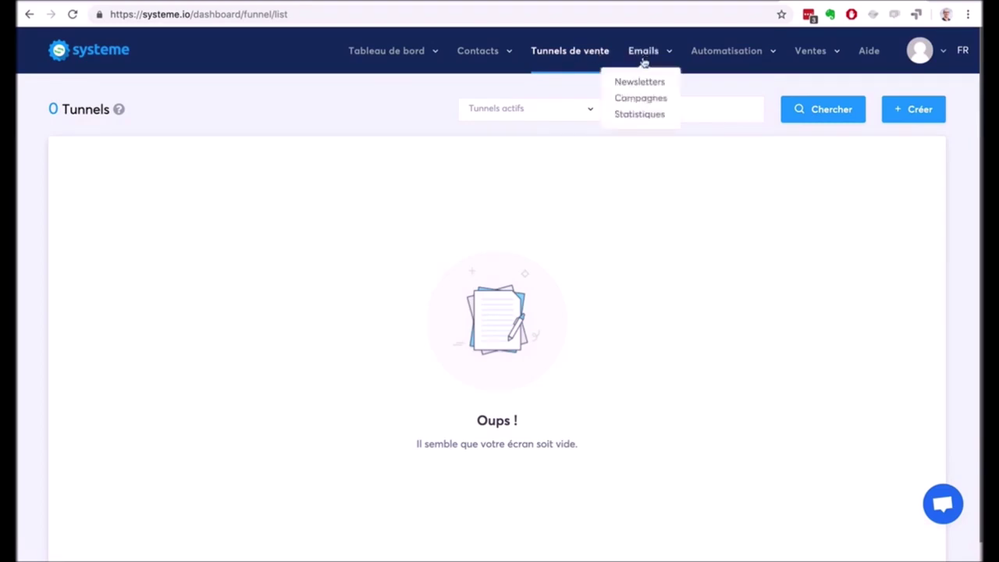
pyautogui.click(639, 114)
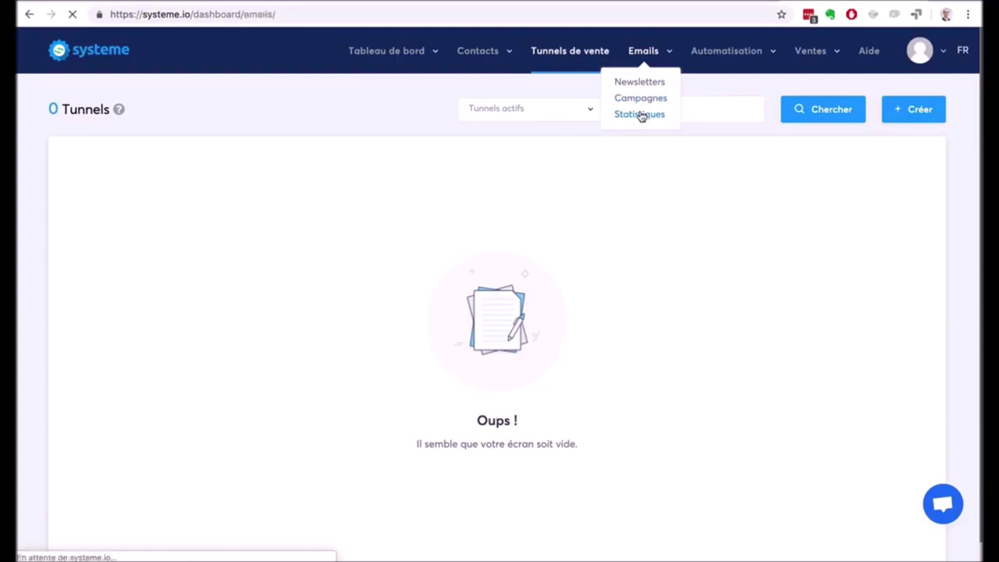
pyautogui.scroll(-3, 129, 197)
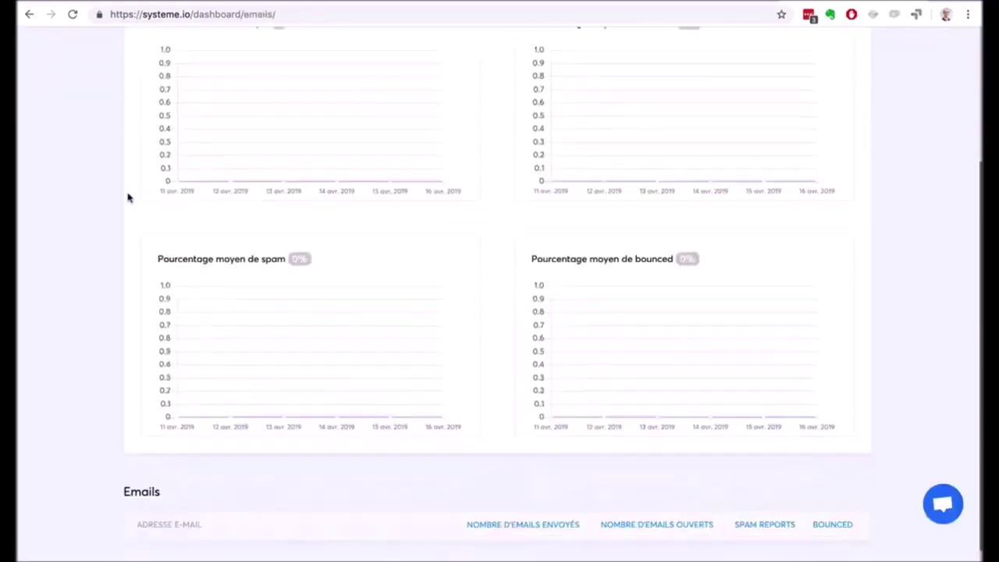
pyautogui.scroll(3, 129, 198)
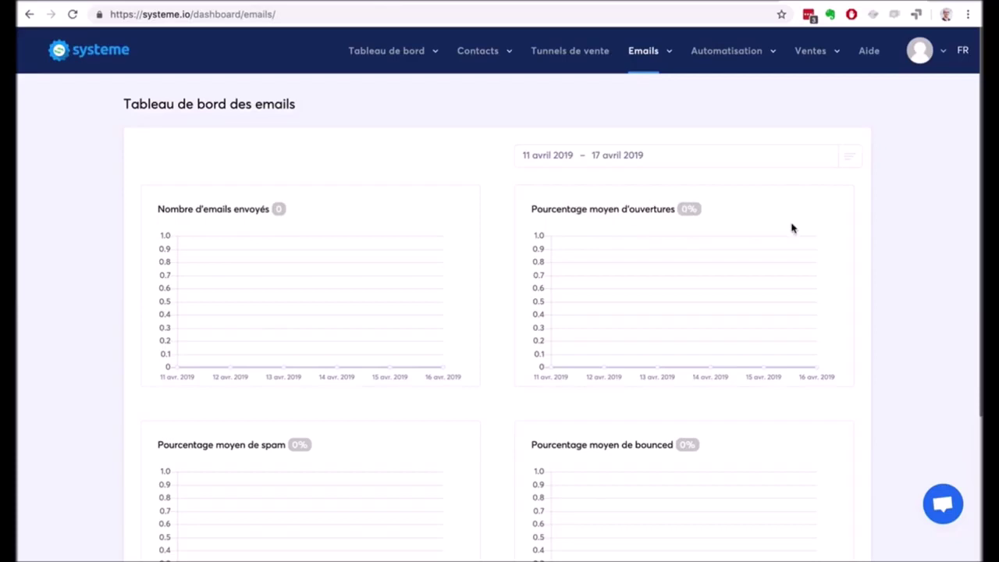
# View the automation rules list and the workflow editor's list
pyautogui.moveTo(733, 59)
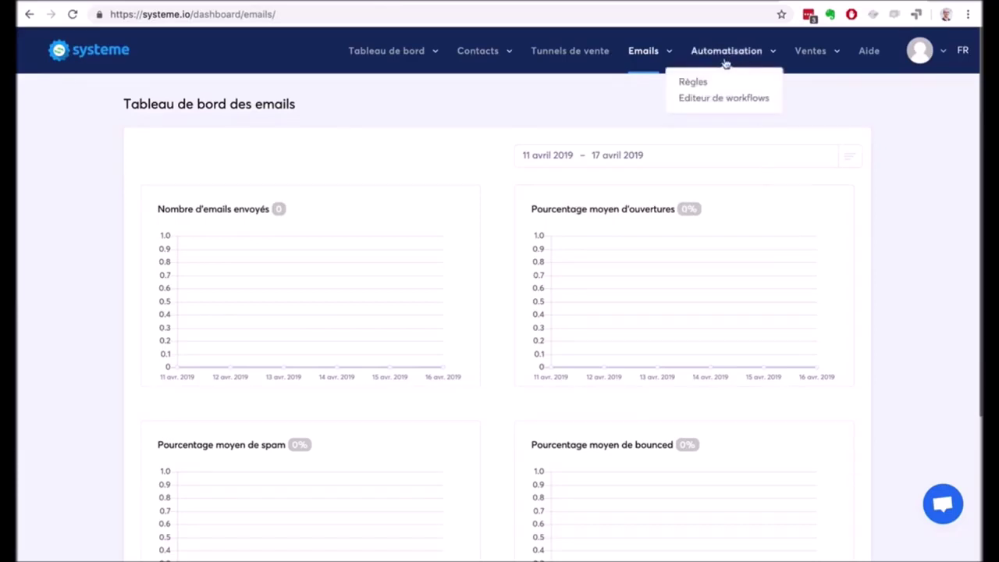
pyautogui.click(692, 82)
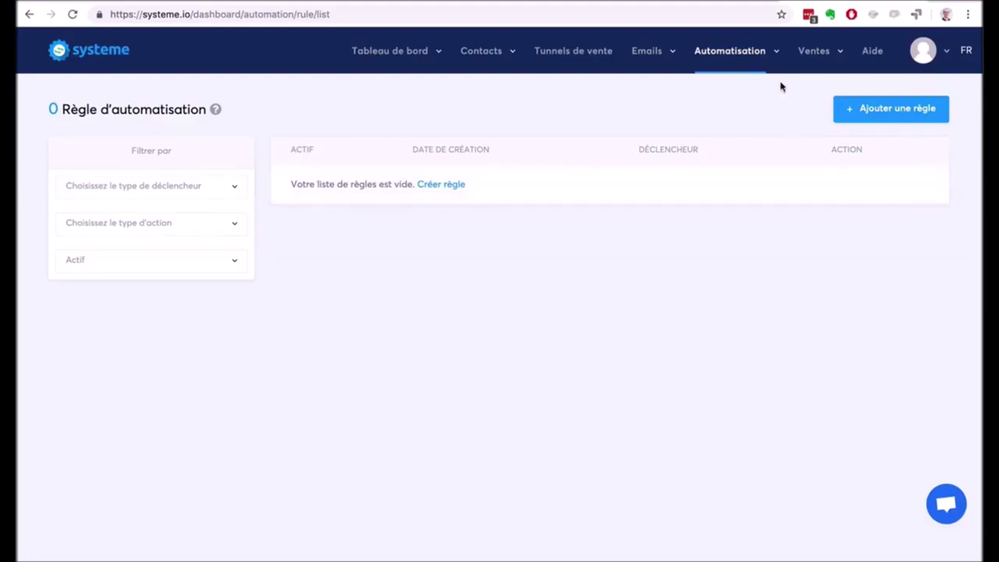
pyautogui.moveTo(730, 98)
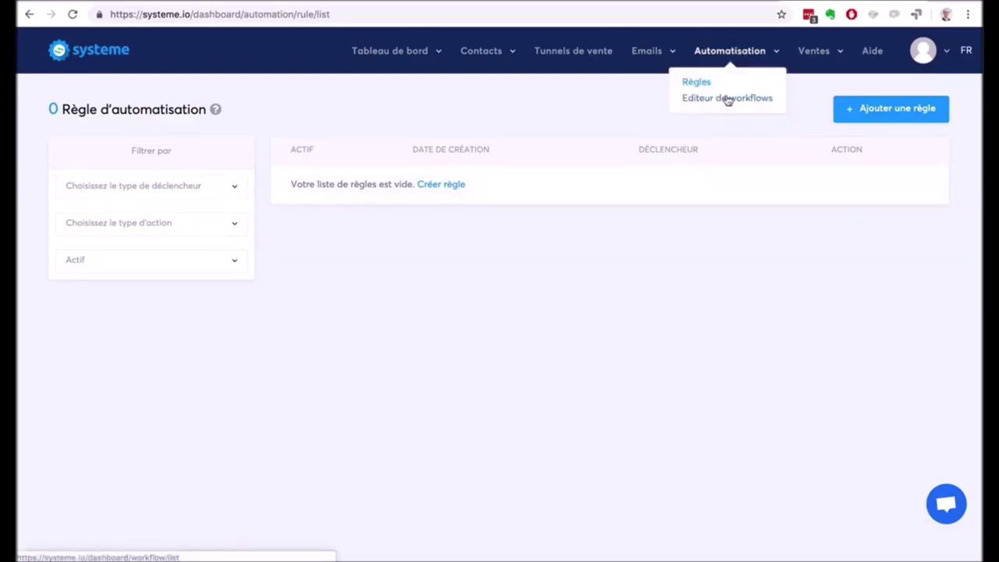
pyautogui.click(728, 98)
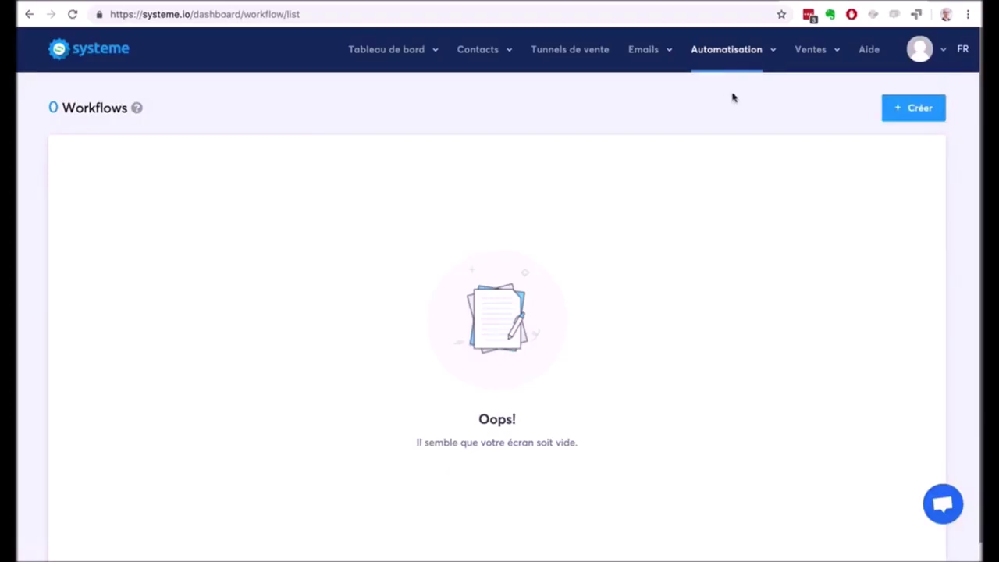
# View the product list and the discount coupons page in the sales section
pyautogui.moveTo(809, 50)
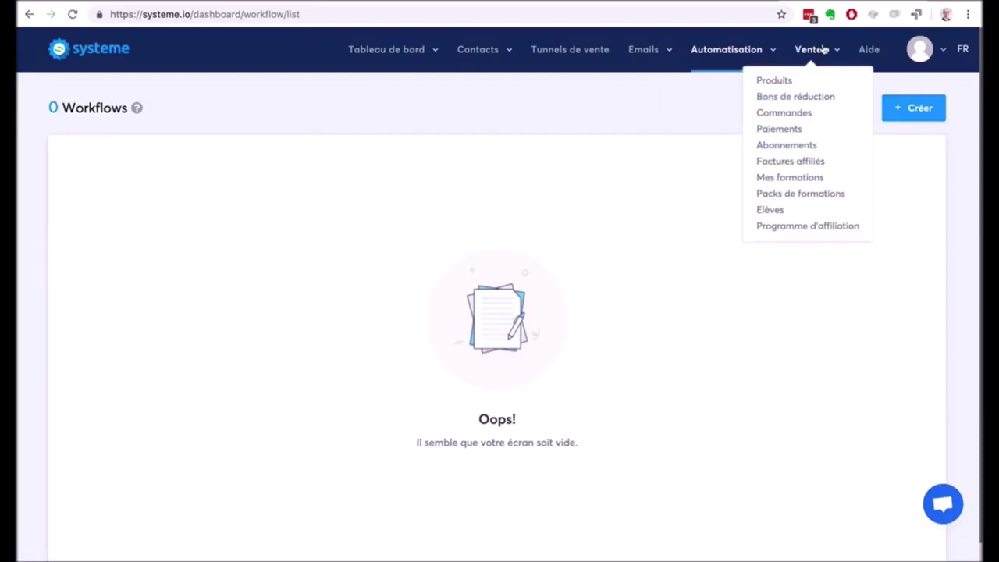
pyautogui.click(775, 83)
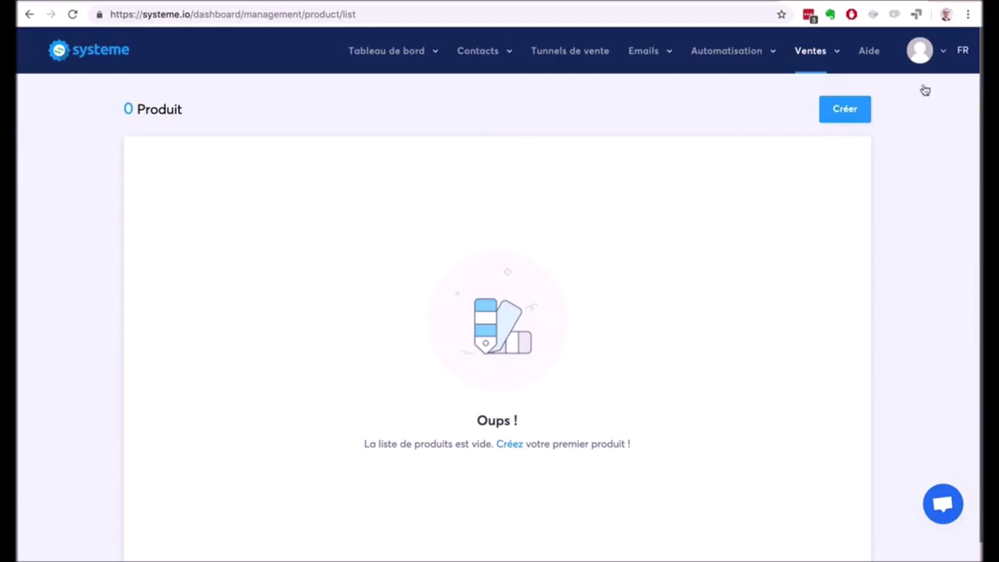
pyautogui.moveTo(822, 65)
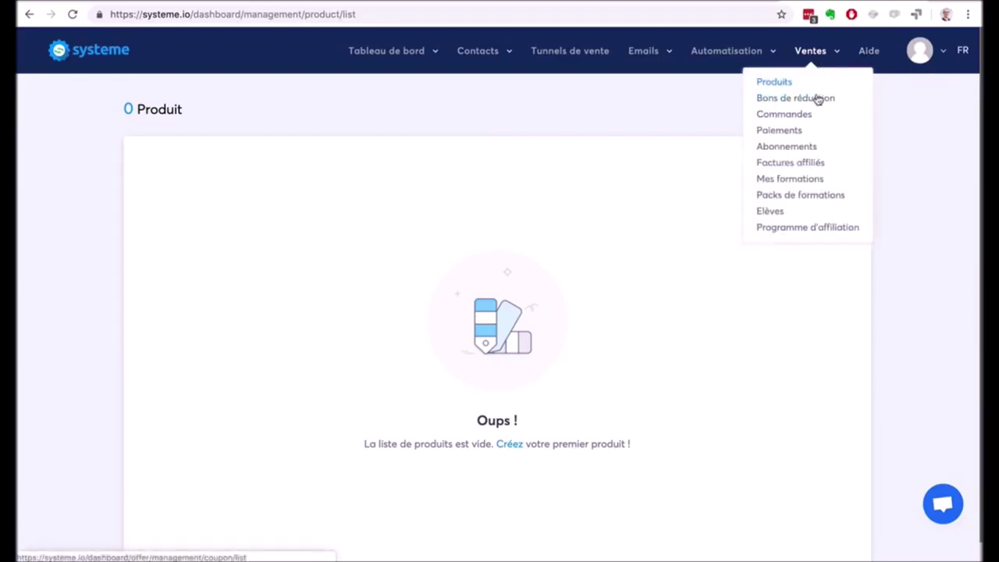
pyautogui.click(817, 99)
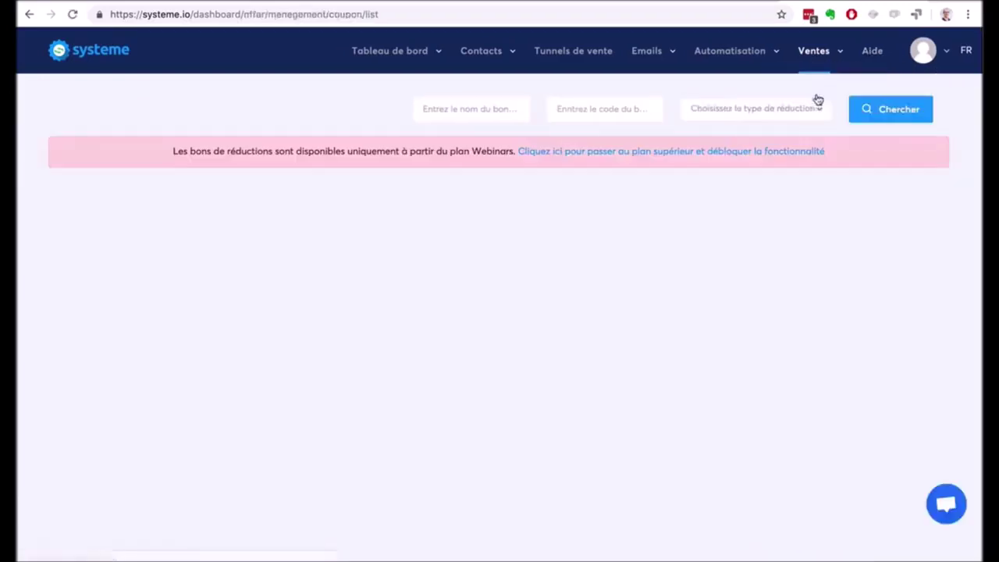
# View the physical product orders list and the payments list in the sales section
pyautogui.moveTo(816, 64)
pyautogui.click(796, 114)
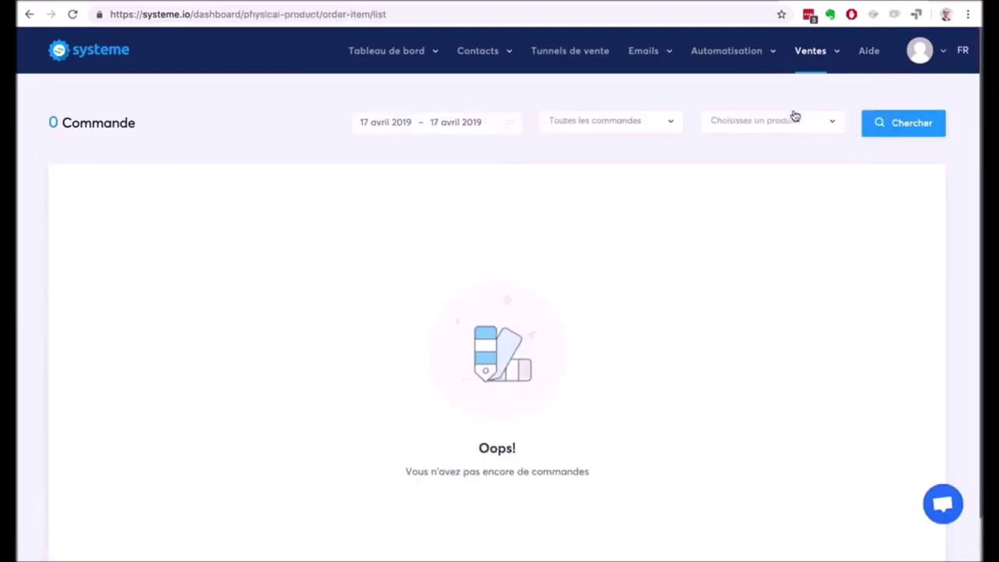
pyautogui.moveTo(803, 71)
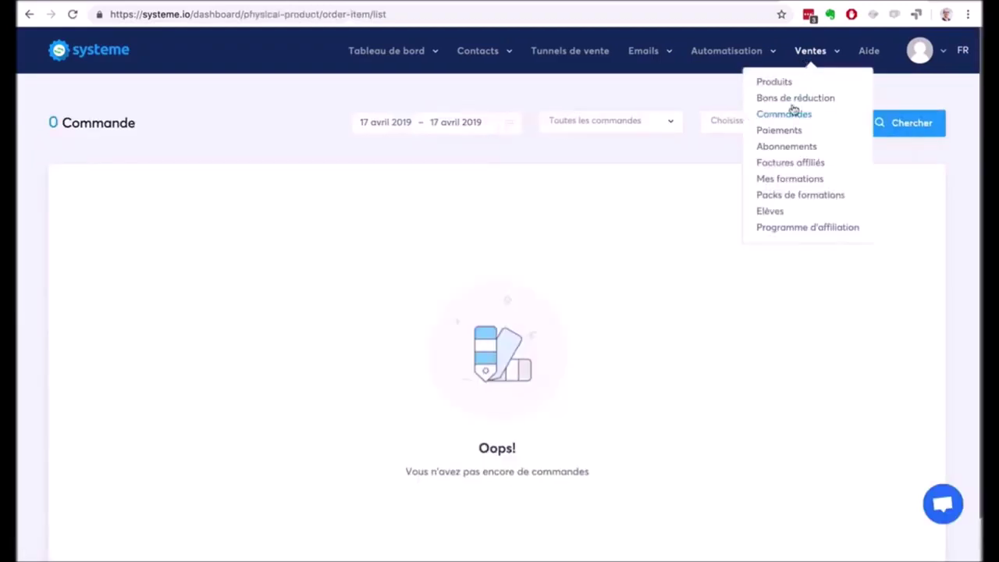
pyautogui.click(784, 131)
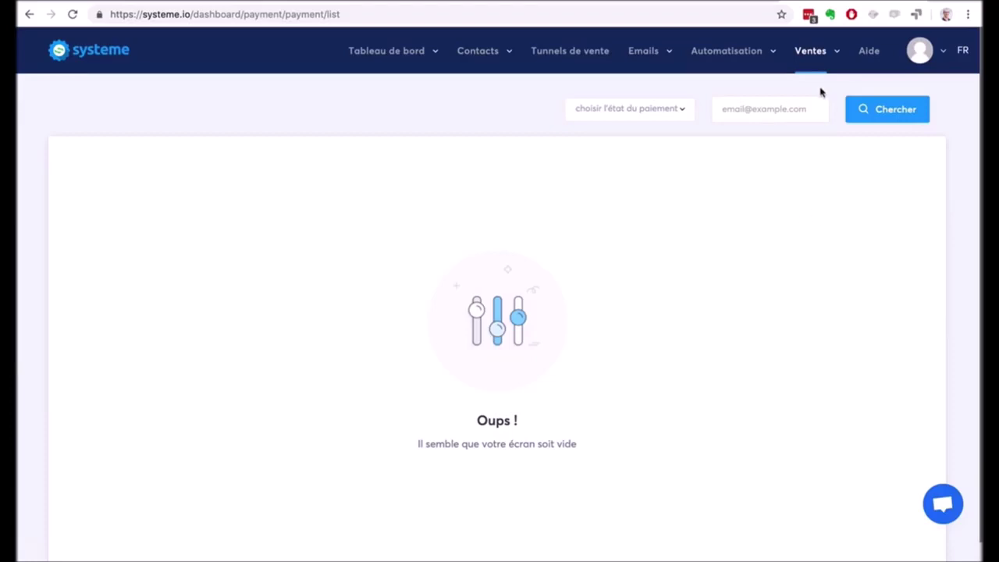
# View the subscriptions list and the affiliate invoices page in the sales section
pyautogui.click(811, 55)
pyautogui.click(789, 149)
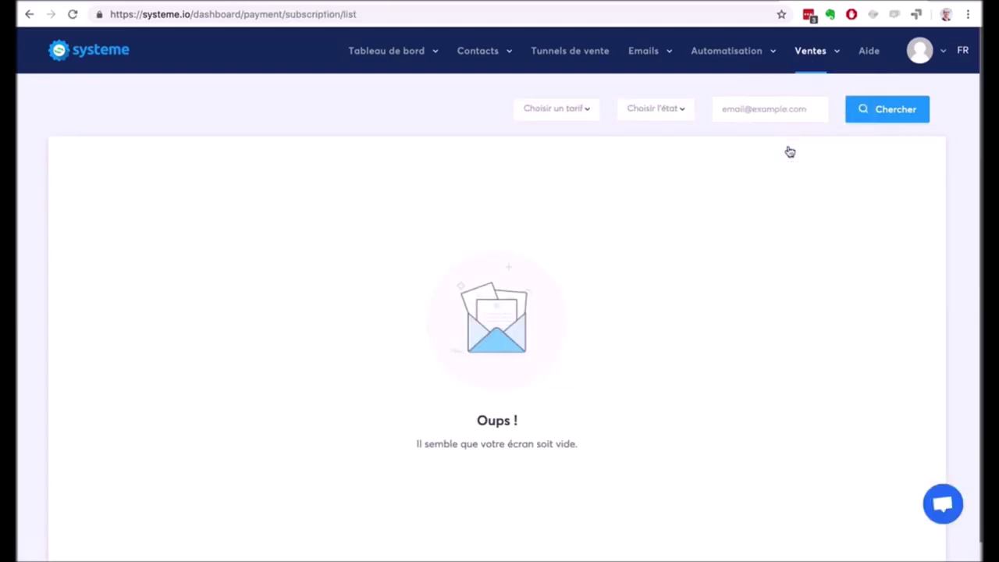
pyautogui.moveTo(803, 61)
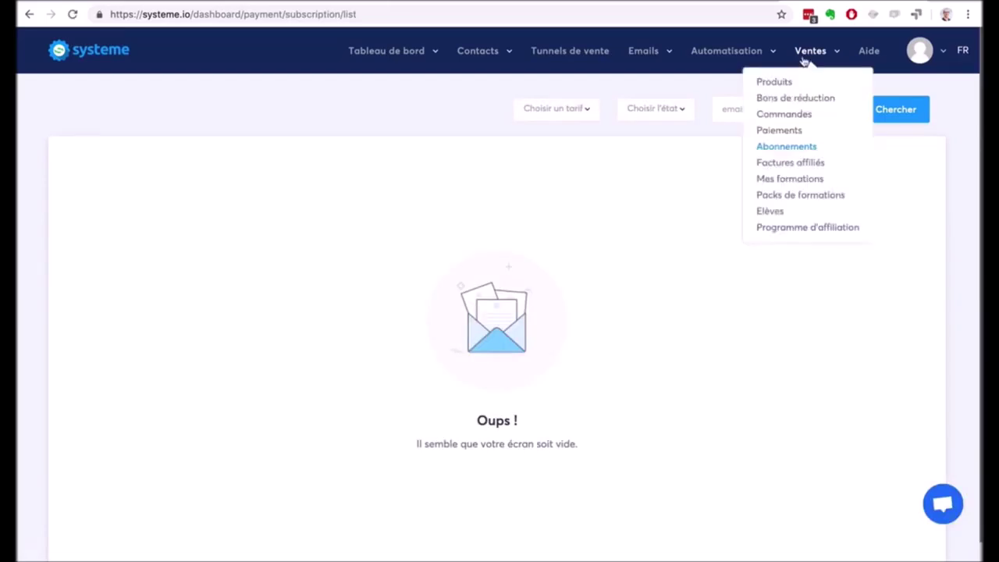
pyautogui.click(803, 164)
# View the list of training courses and the course bundles page
pyautogui.moveTo(812, 52)
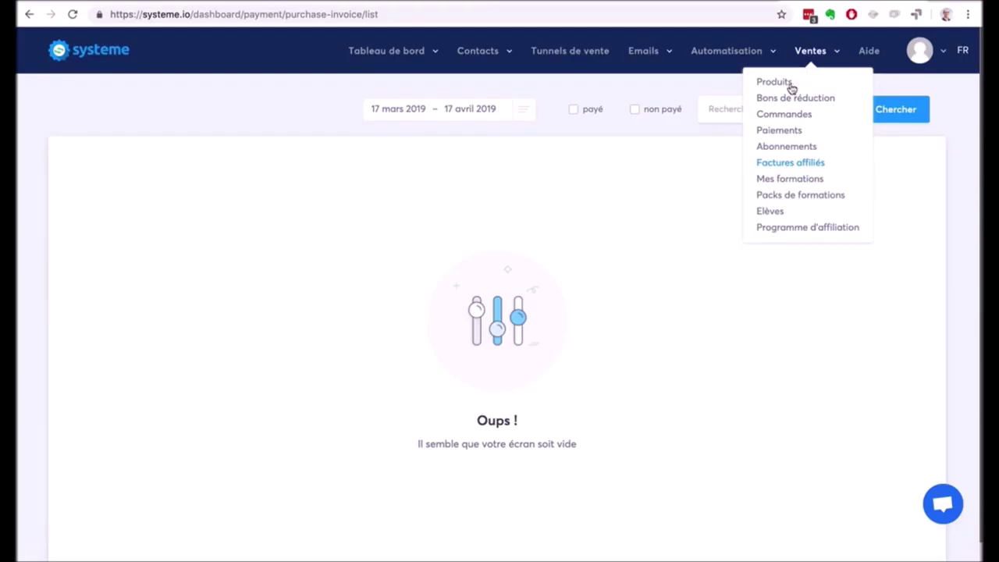
pyautogui.click(785, 181)
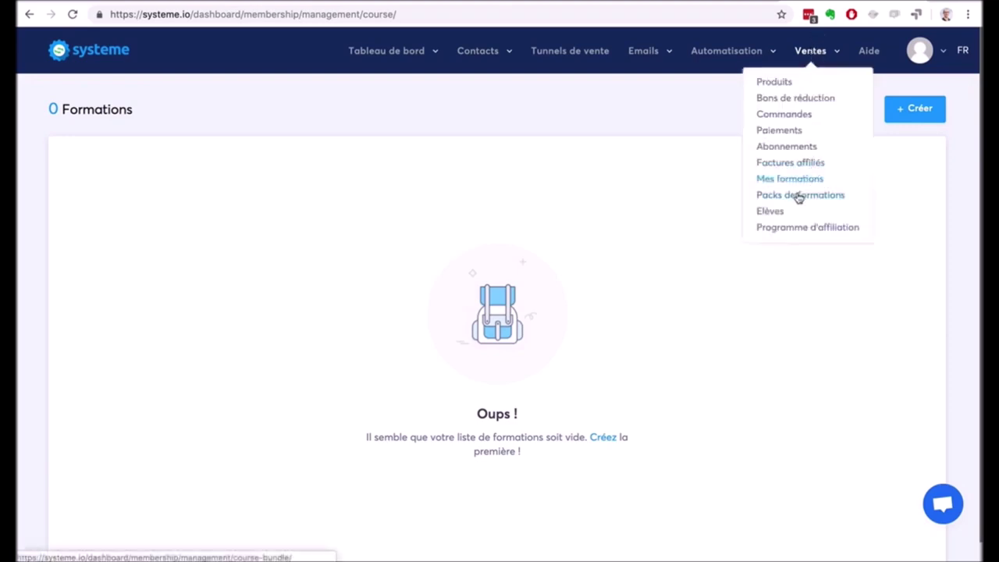
pyautogui.click(798, 198)
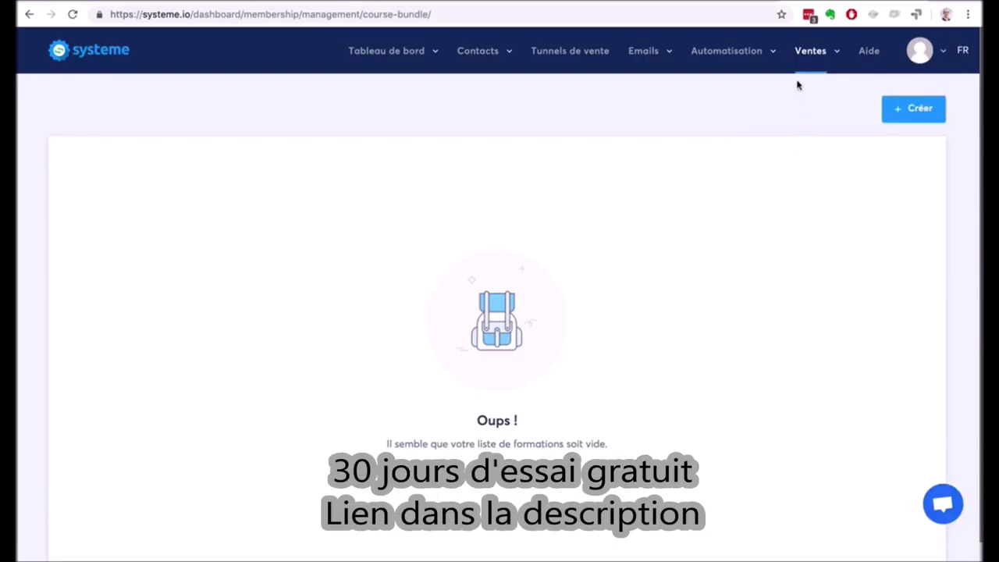
# View the students list and the affiliate programme dashboard
pyautogui.click(777, 213)
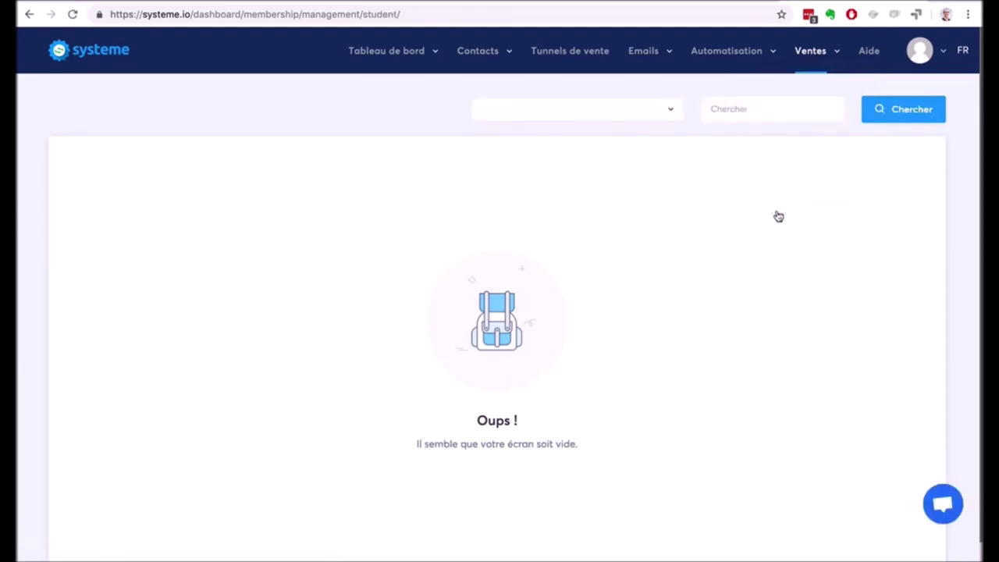
pyautogui.moveTo(807, 65)
pyautogui.click(801, 227)
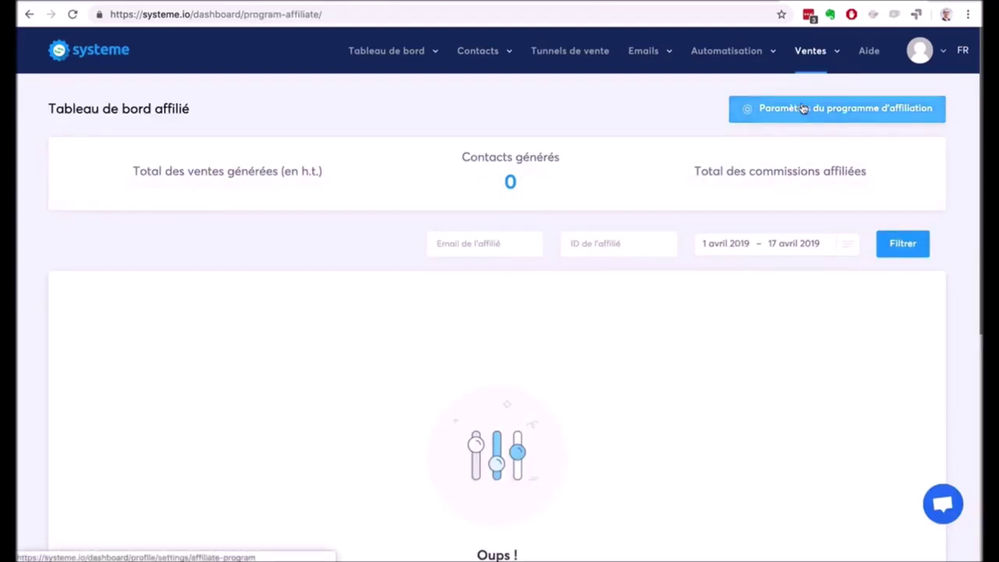
# Show the available profile and account settings options
pyautogui.click(932, 51)
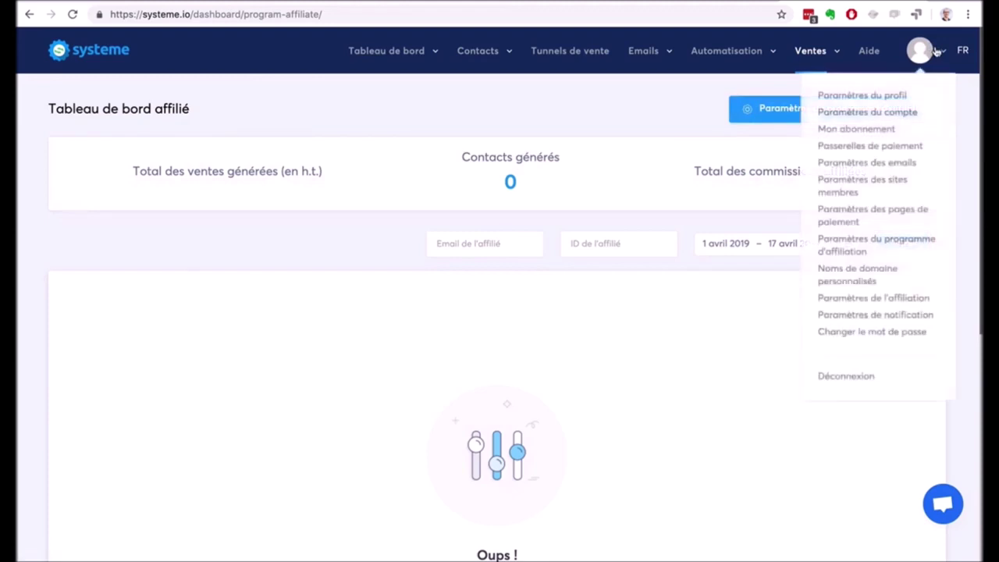